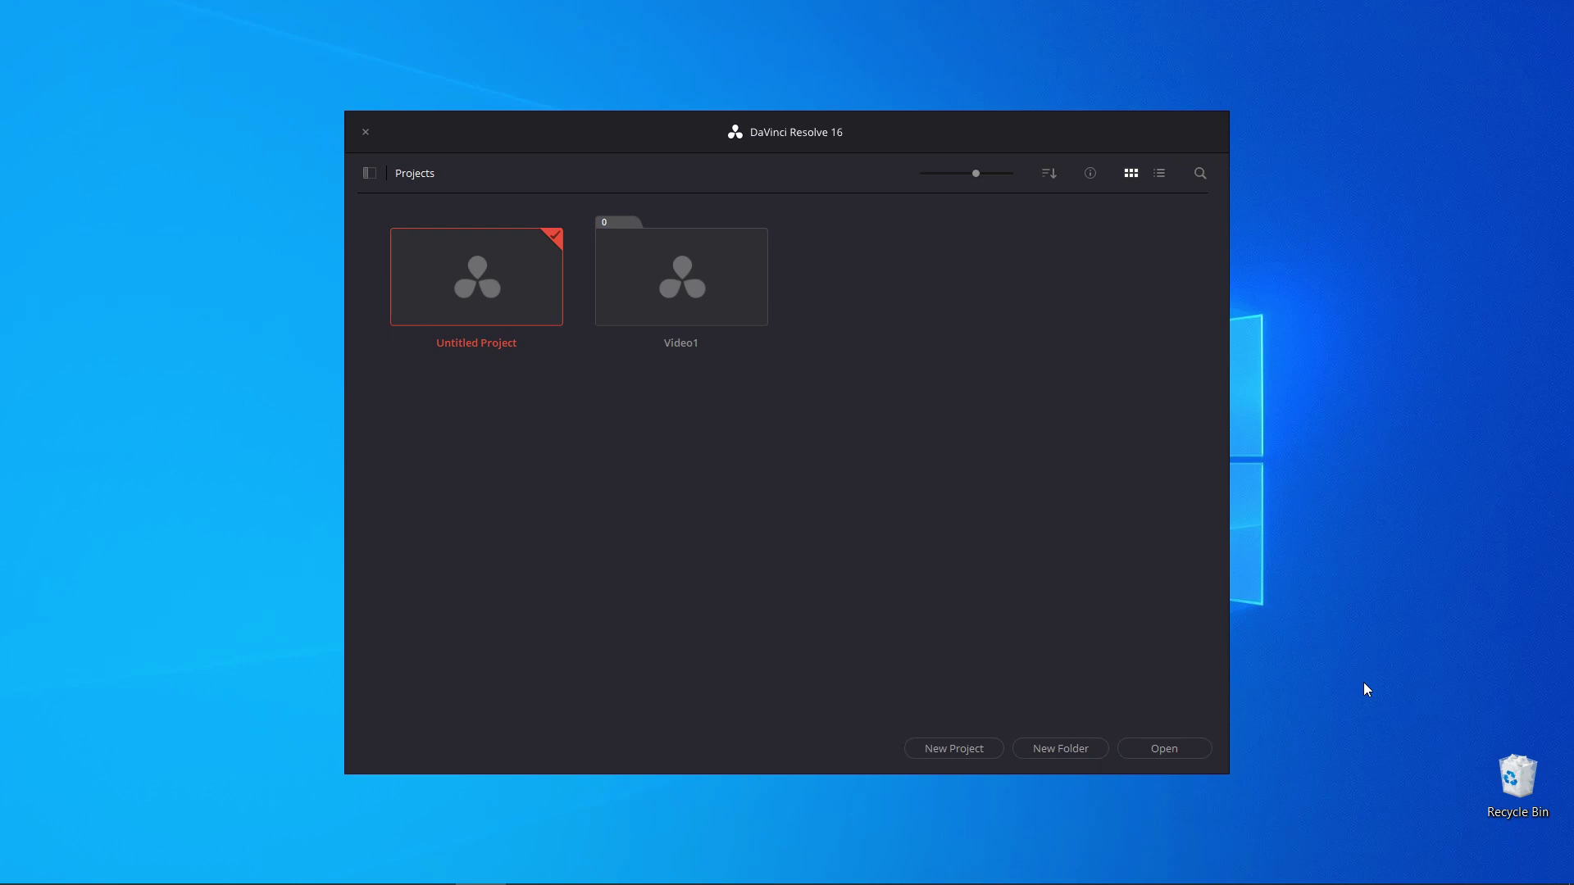
- Show the database list beside the projects and check its sort options without changing the order
left_click(370, 172)
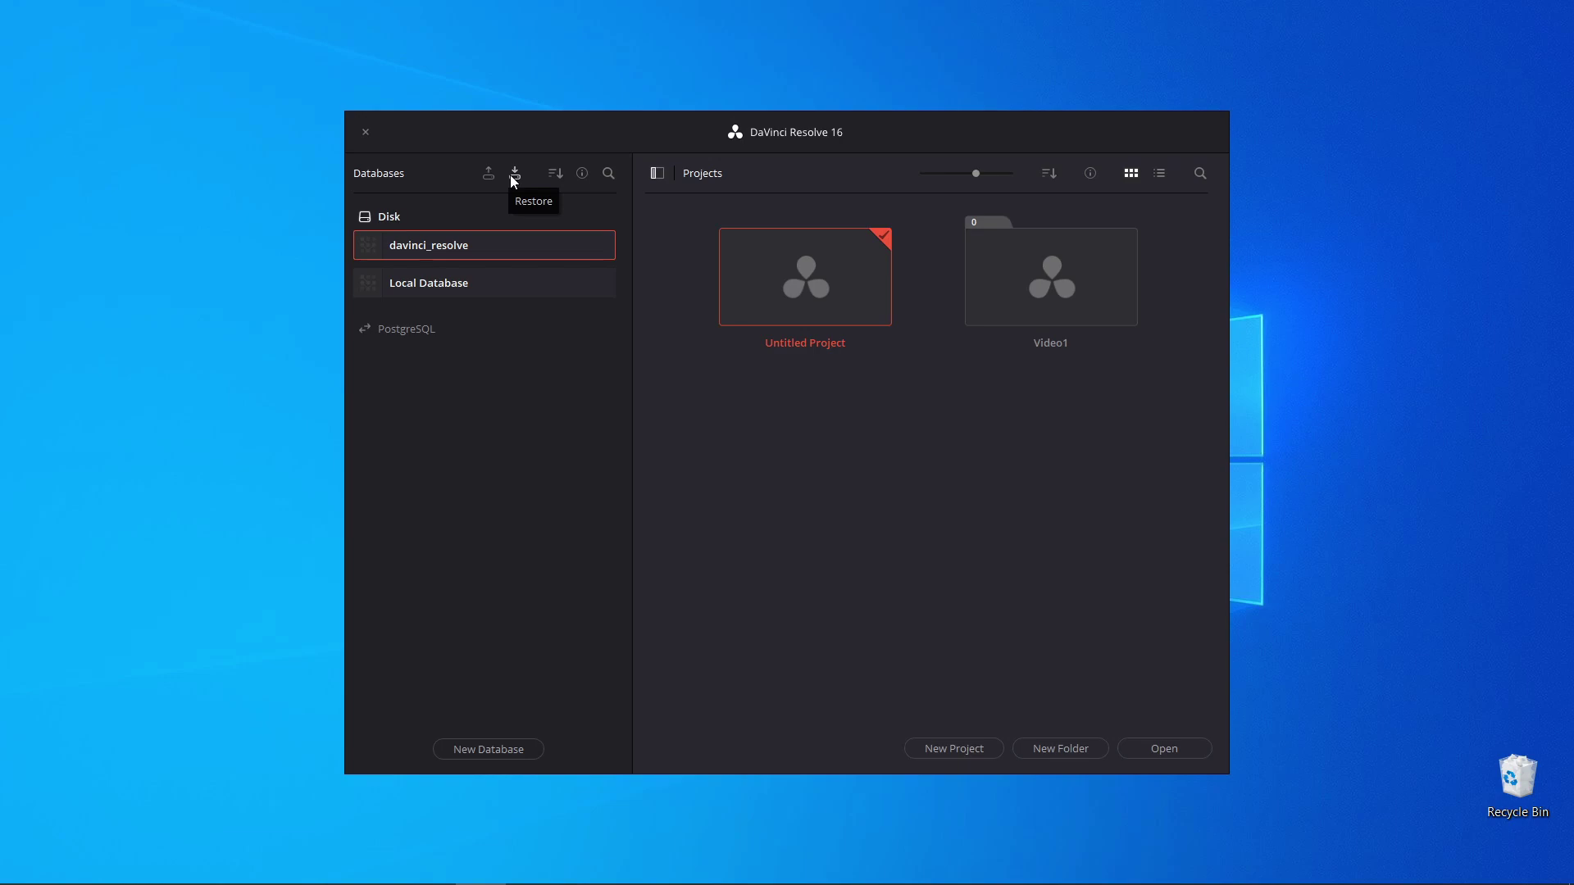
left_click(555, 174)
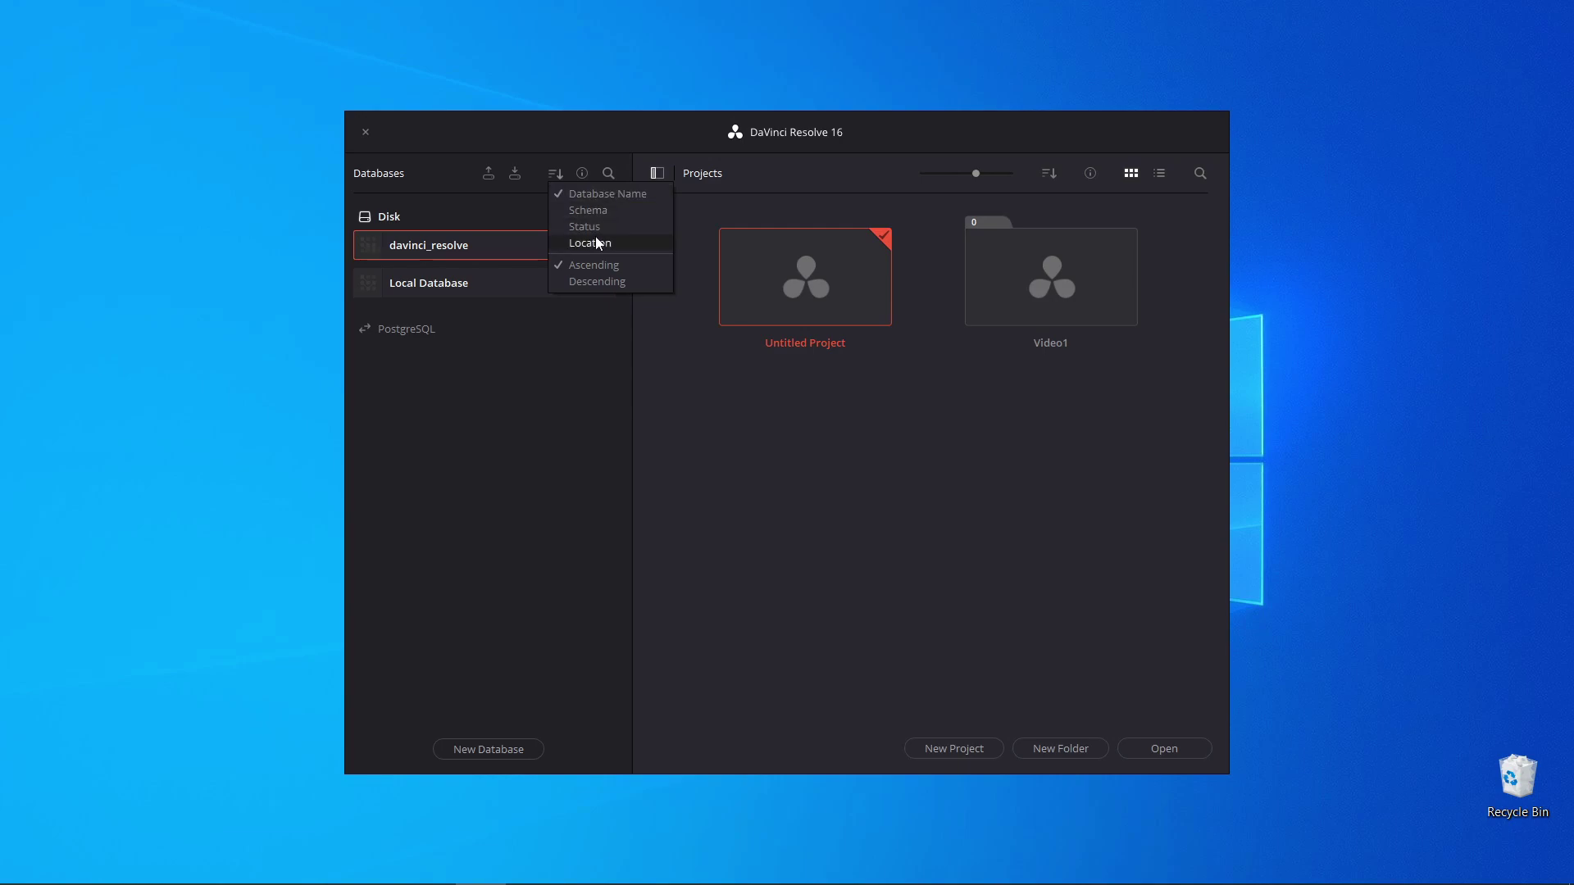
left_click(589, 295)
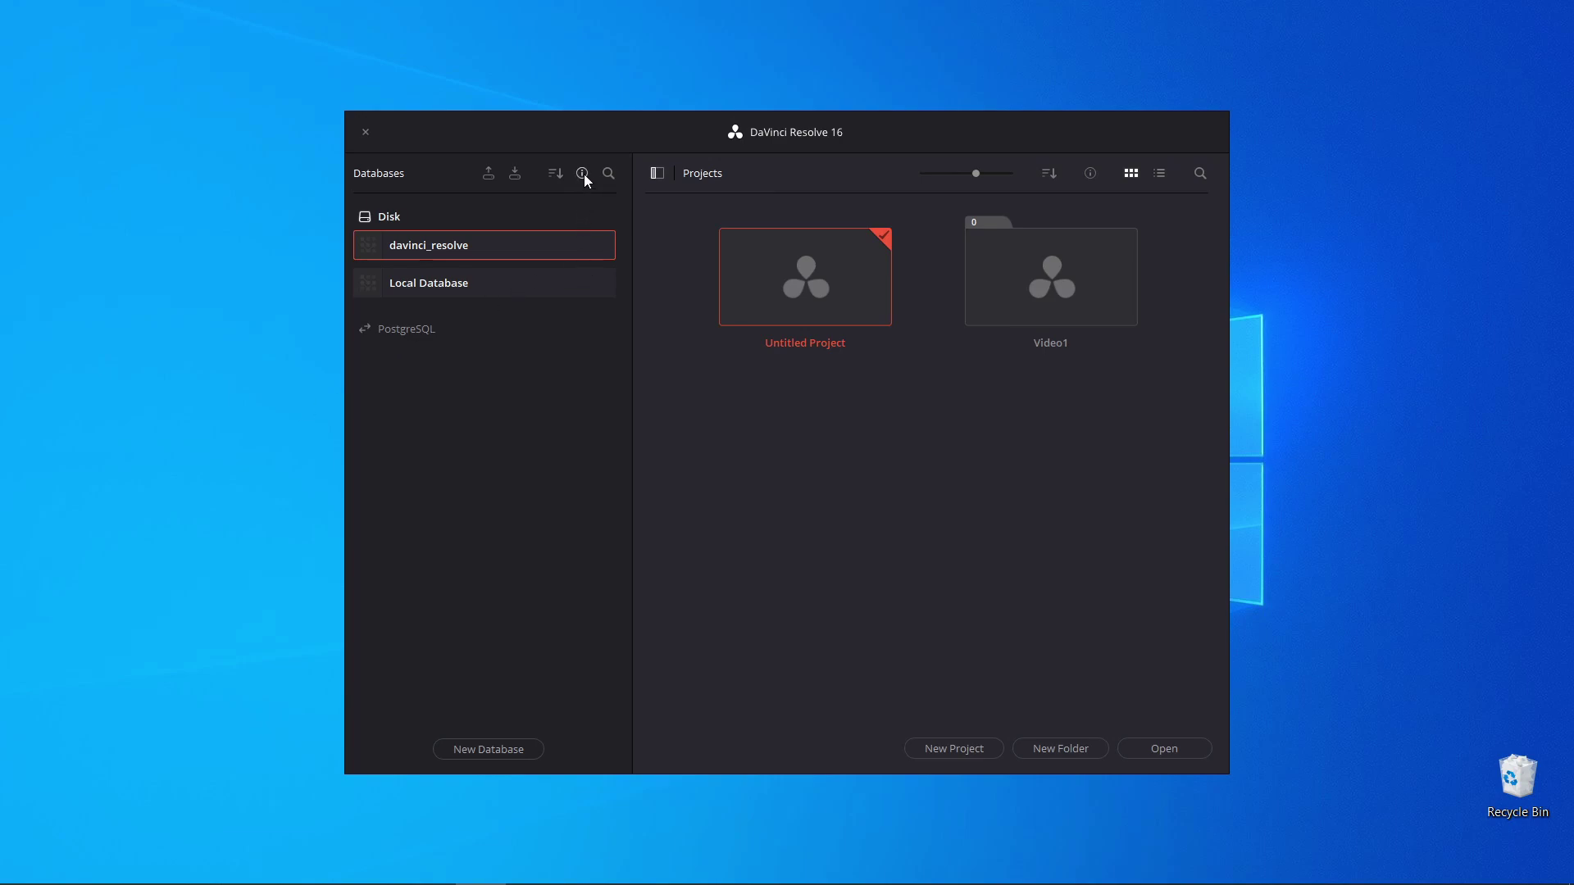
- Toggle the database status and location details and the database list off and back on
left_click(583, 173)
left_click(583, 174)
left_click(583, 174)
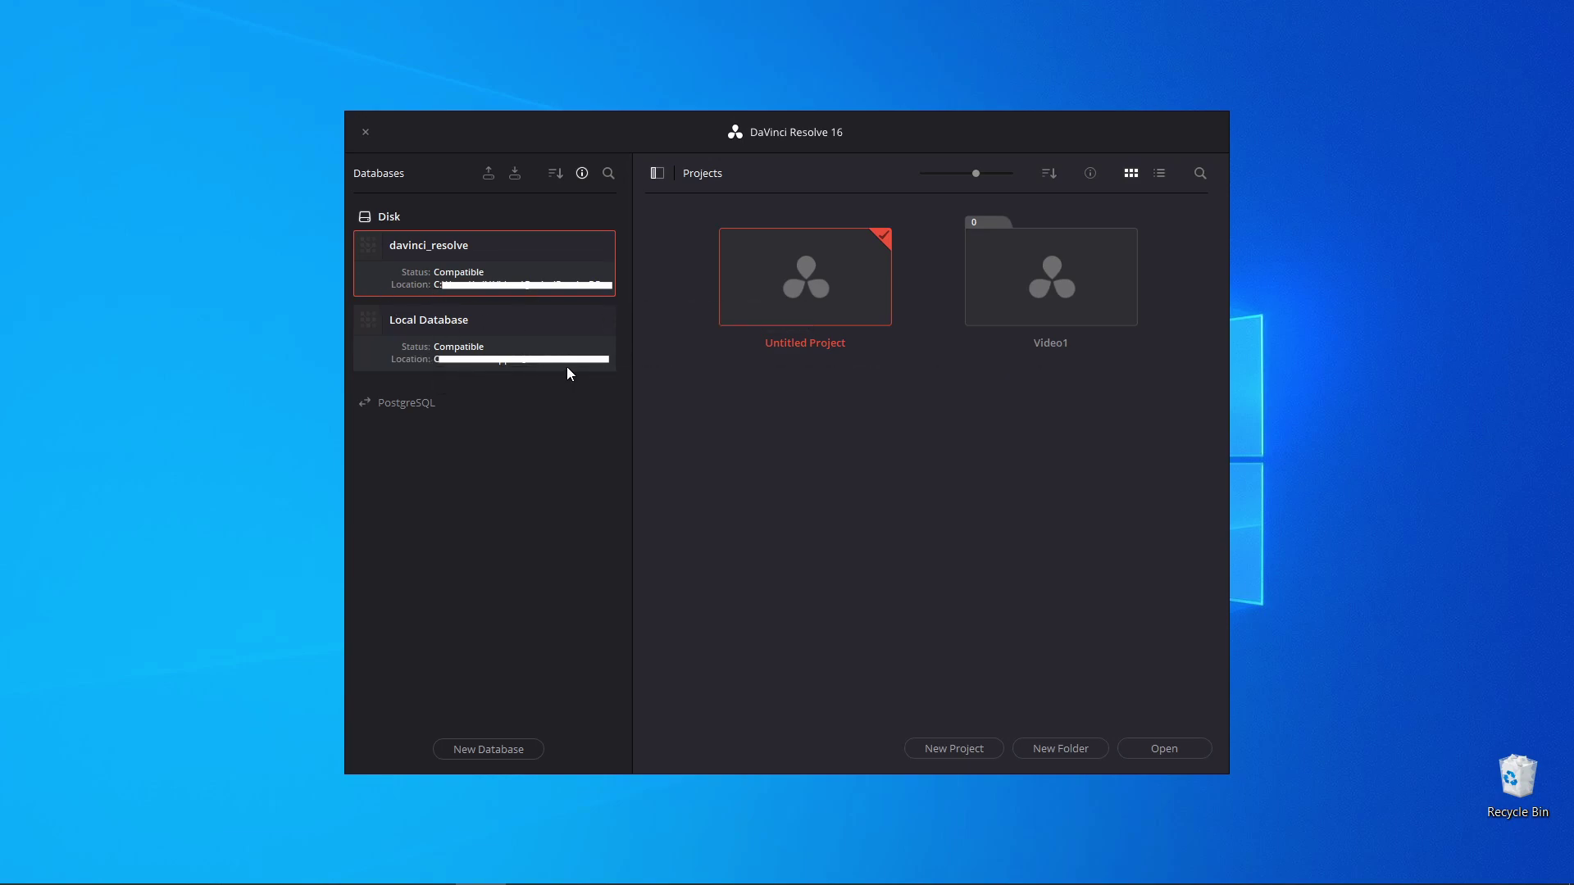
left_click(580, 172)
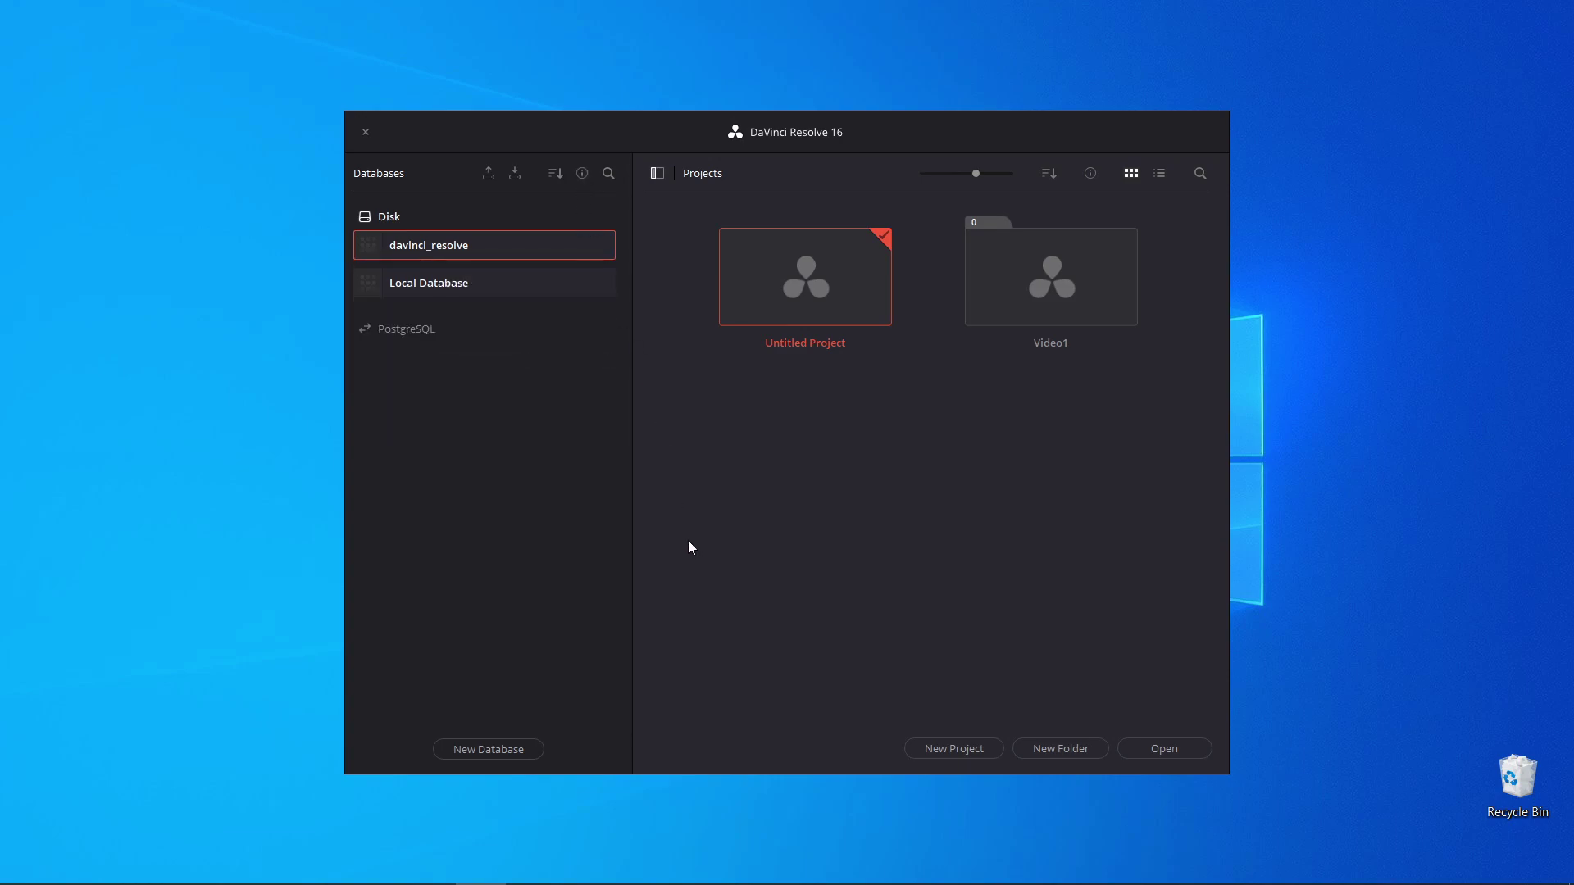
left_click(657, 173)
left_click(368, 177)
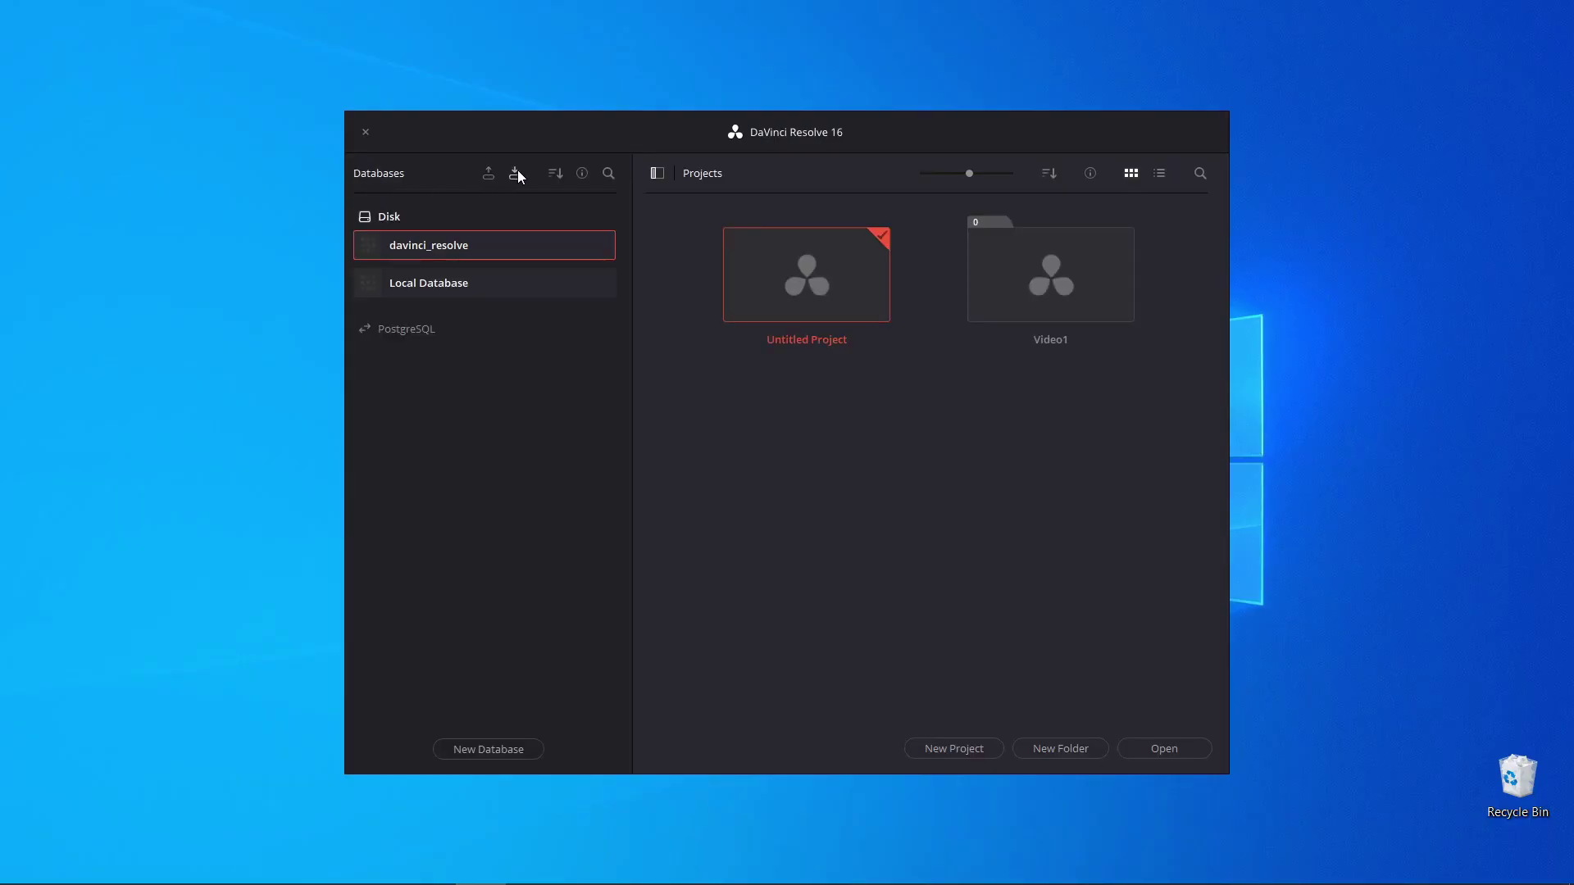
- Open the database search box with its filter left on Database Name
left_click(609, 174)
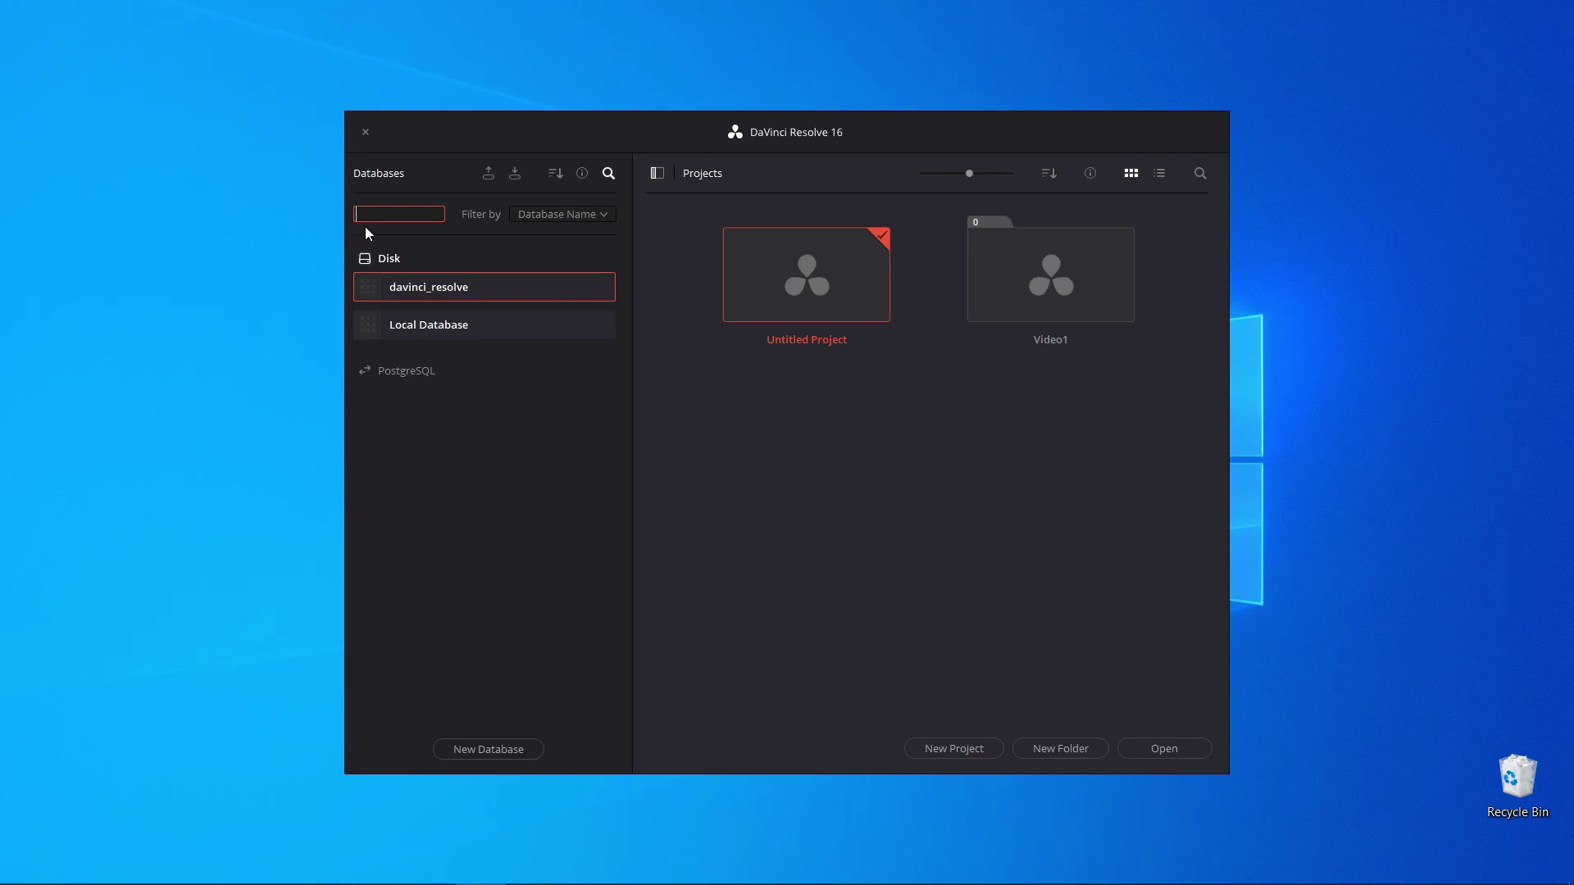
left_click(577, 216)
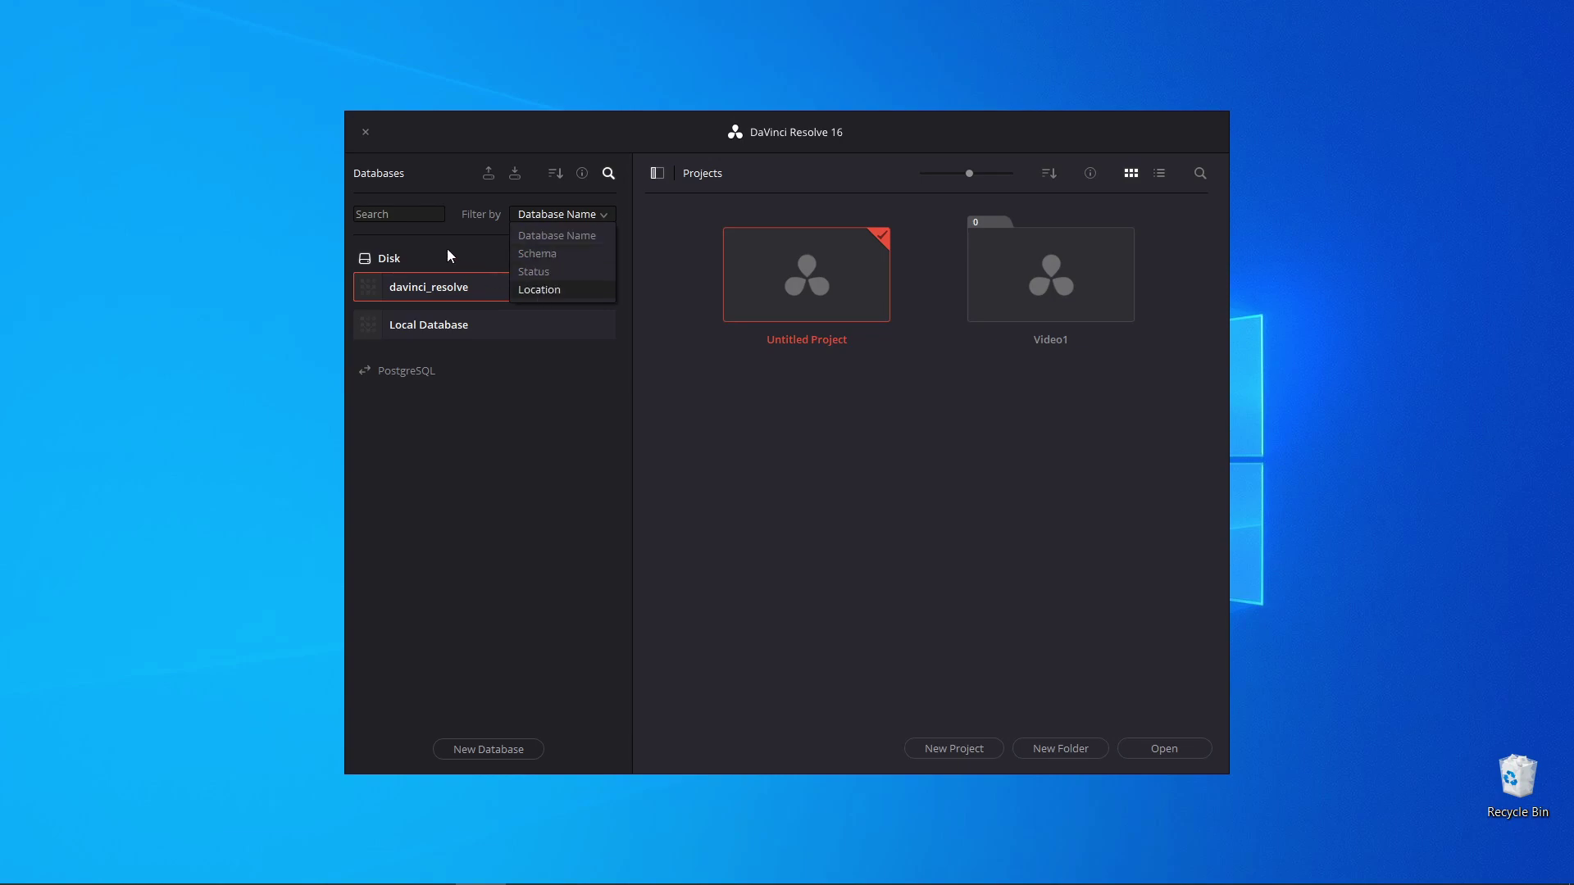
left_click(410, 214)
left_click(1078, 411)
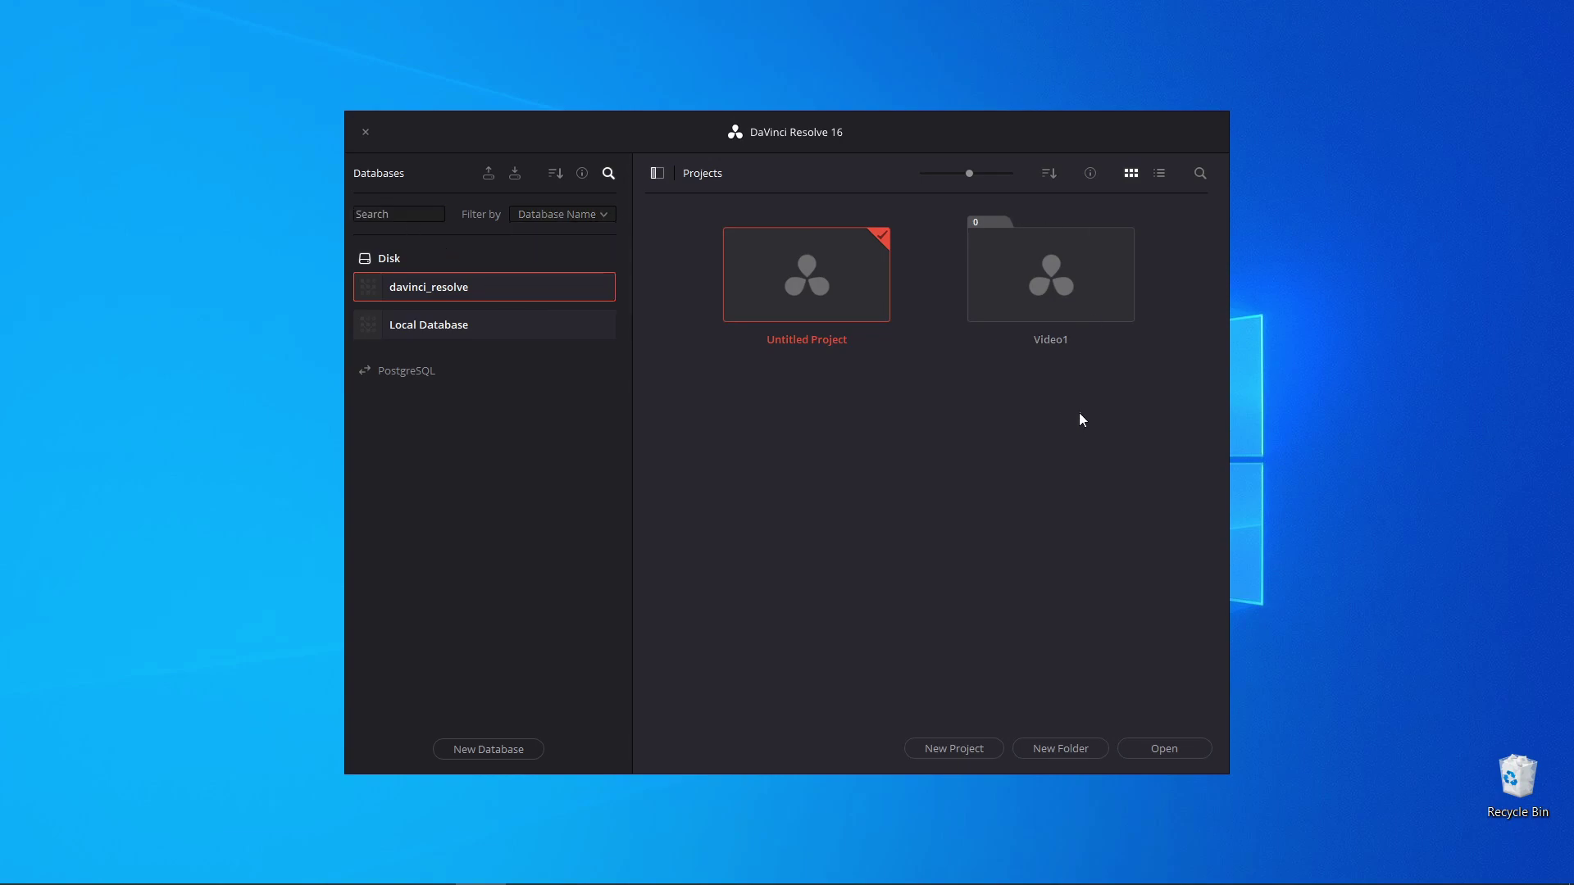
- Hide the database list, shrink then enlarge the project thumbnails, and view the project sort options
left_click(657, 173)
left_click(974, 173)
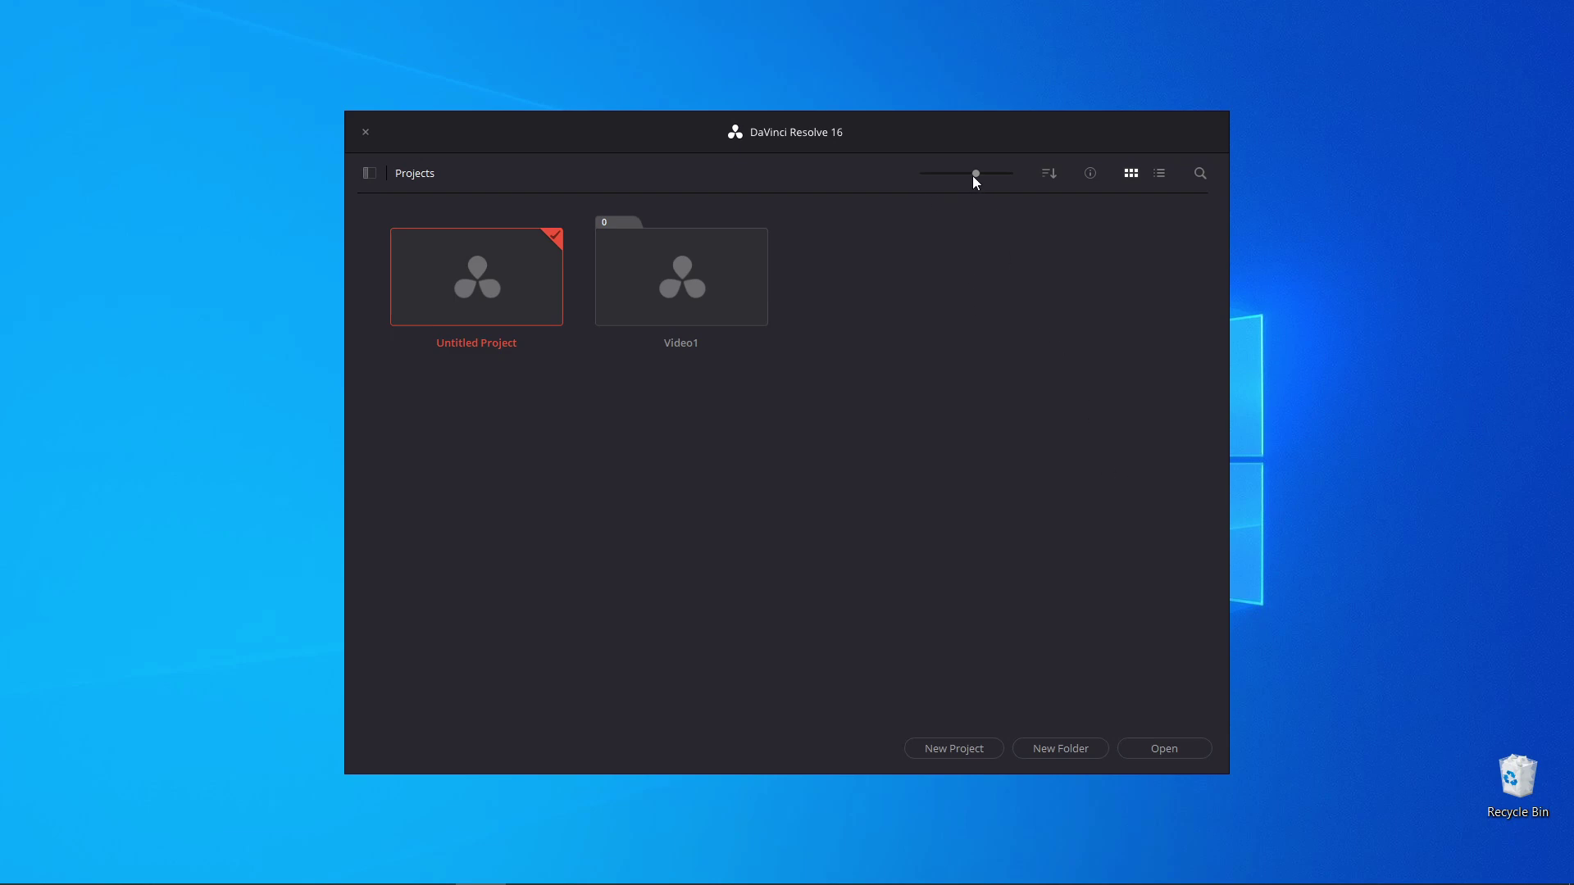
mouse_move(976, 174)
left_mouse_down()
mouse_move(941, 167)
mouse_move(952, 174)
left_mouse_up()
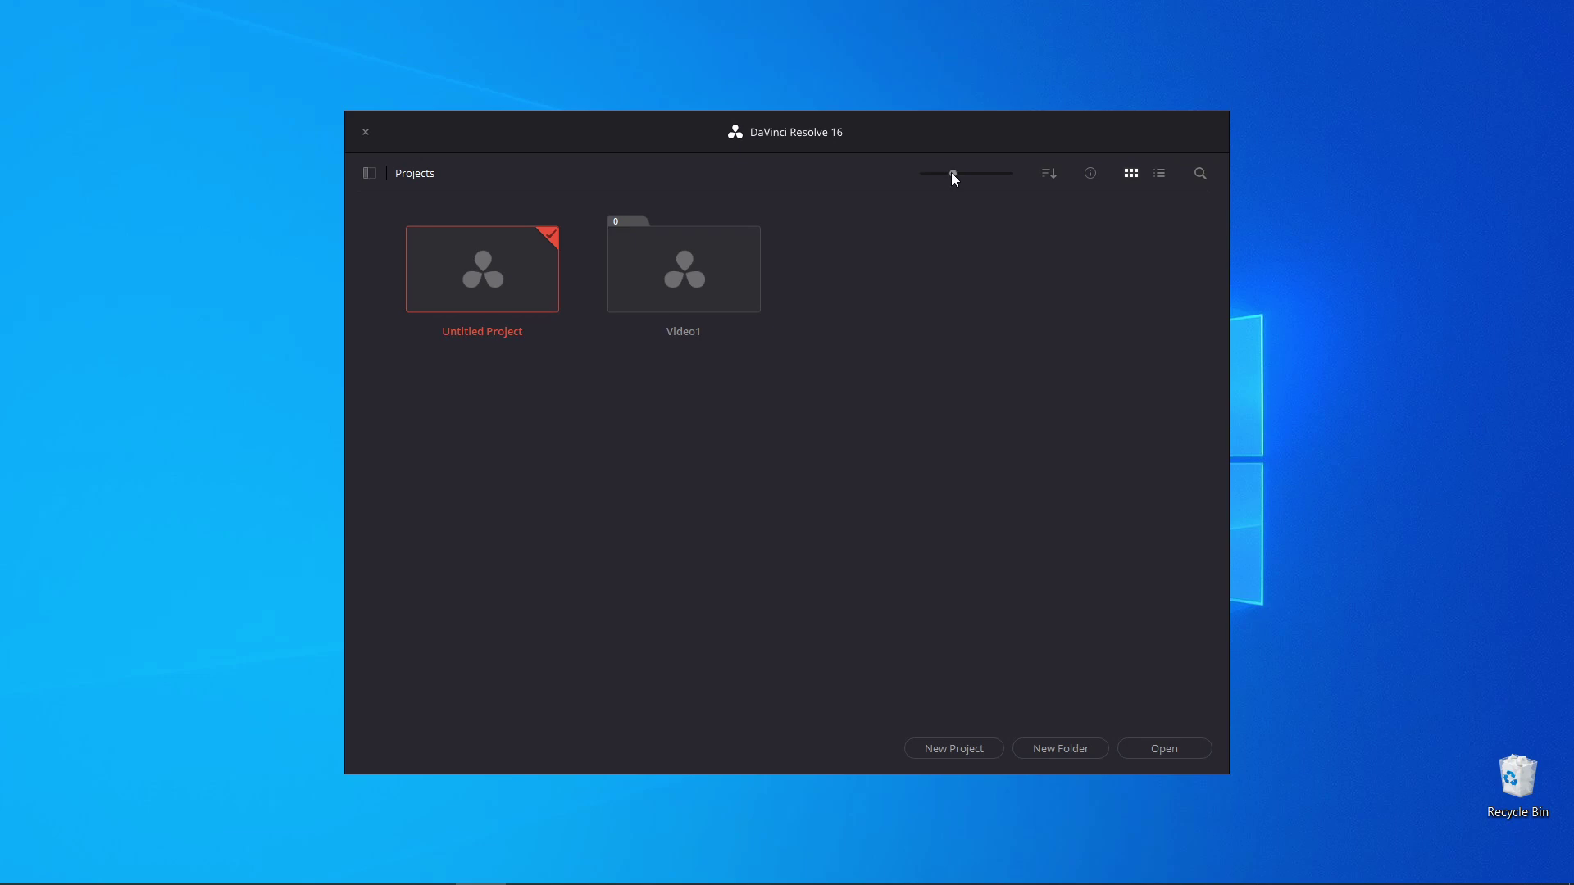
left_click_drag(953, 173, 975, 176)
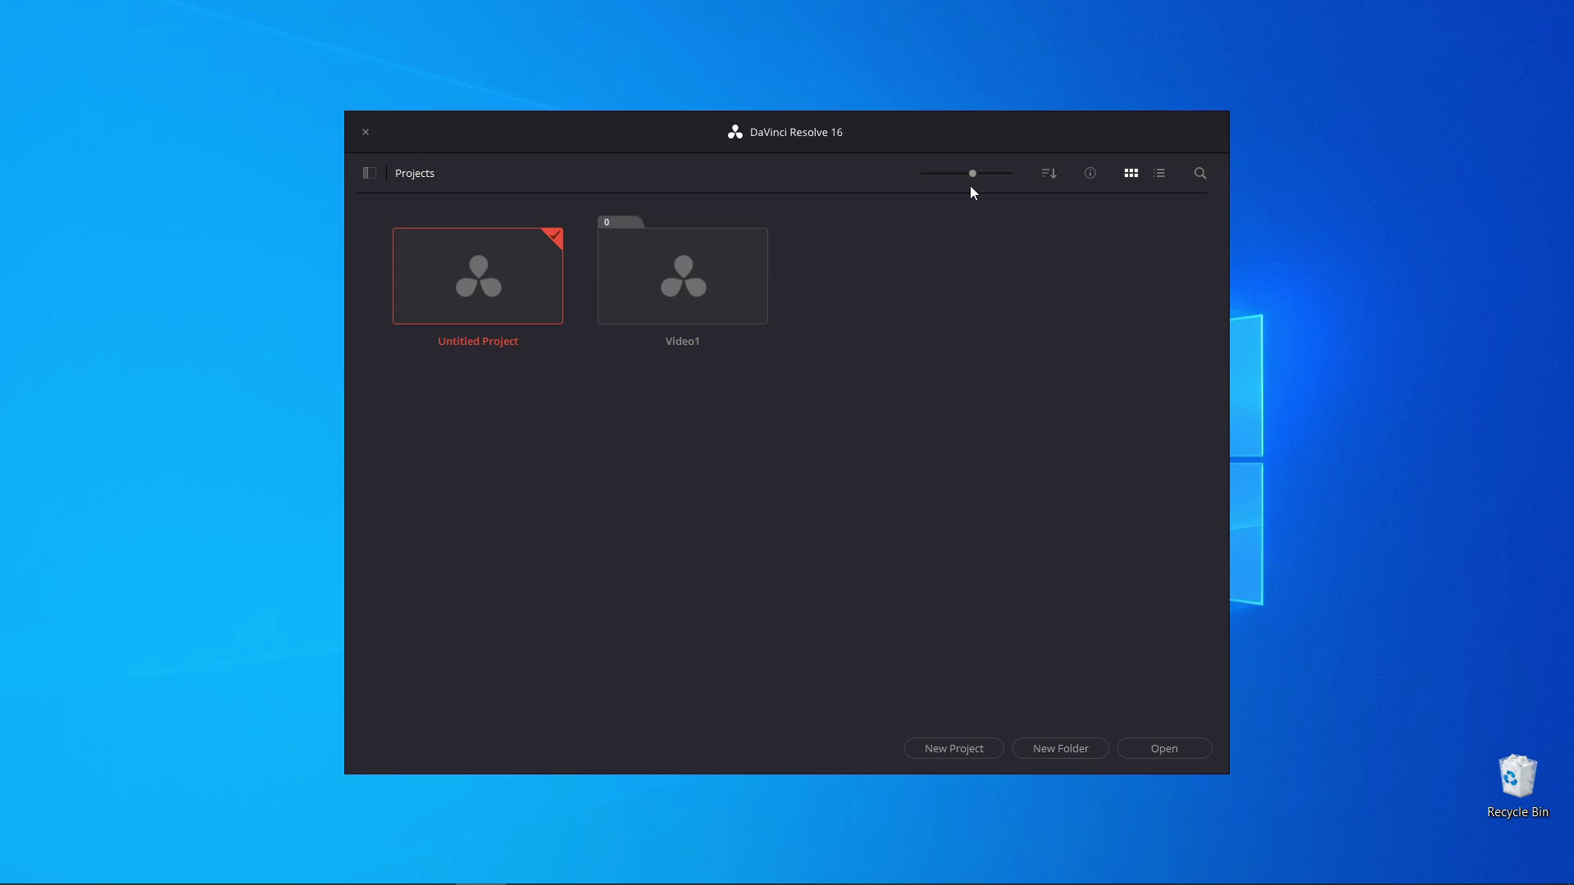
left_click(1049, 175)
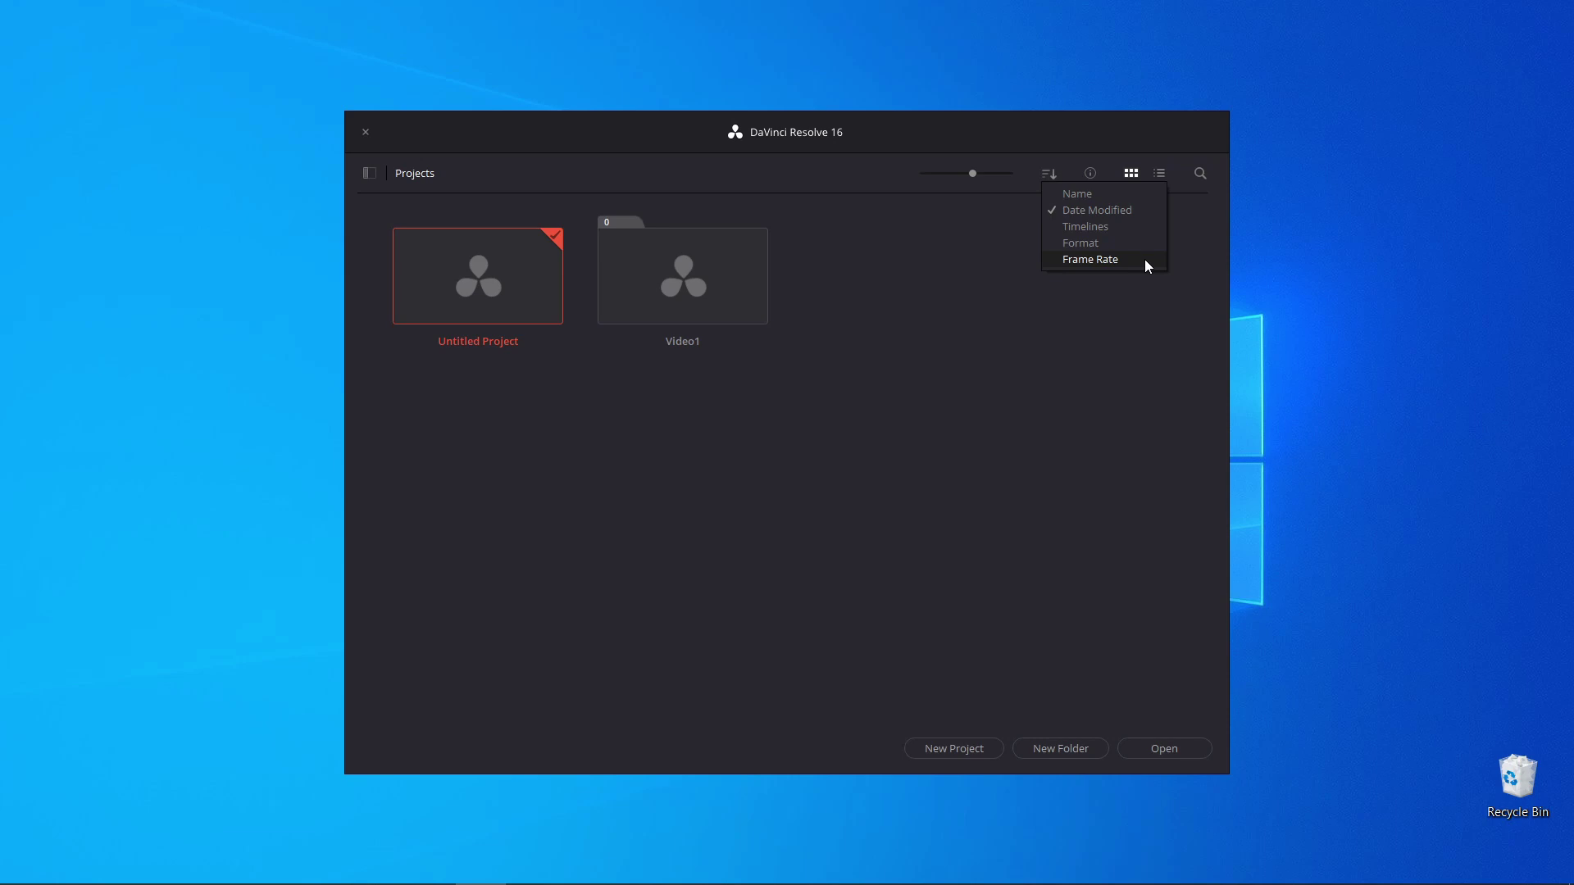
- Toggle project details on and off, then switch projects to list view and back to thumbnails
left_click(1129, 347)
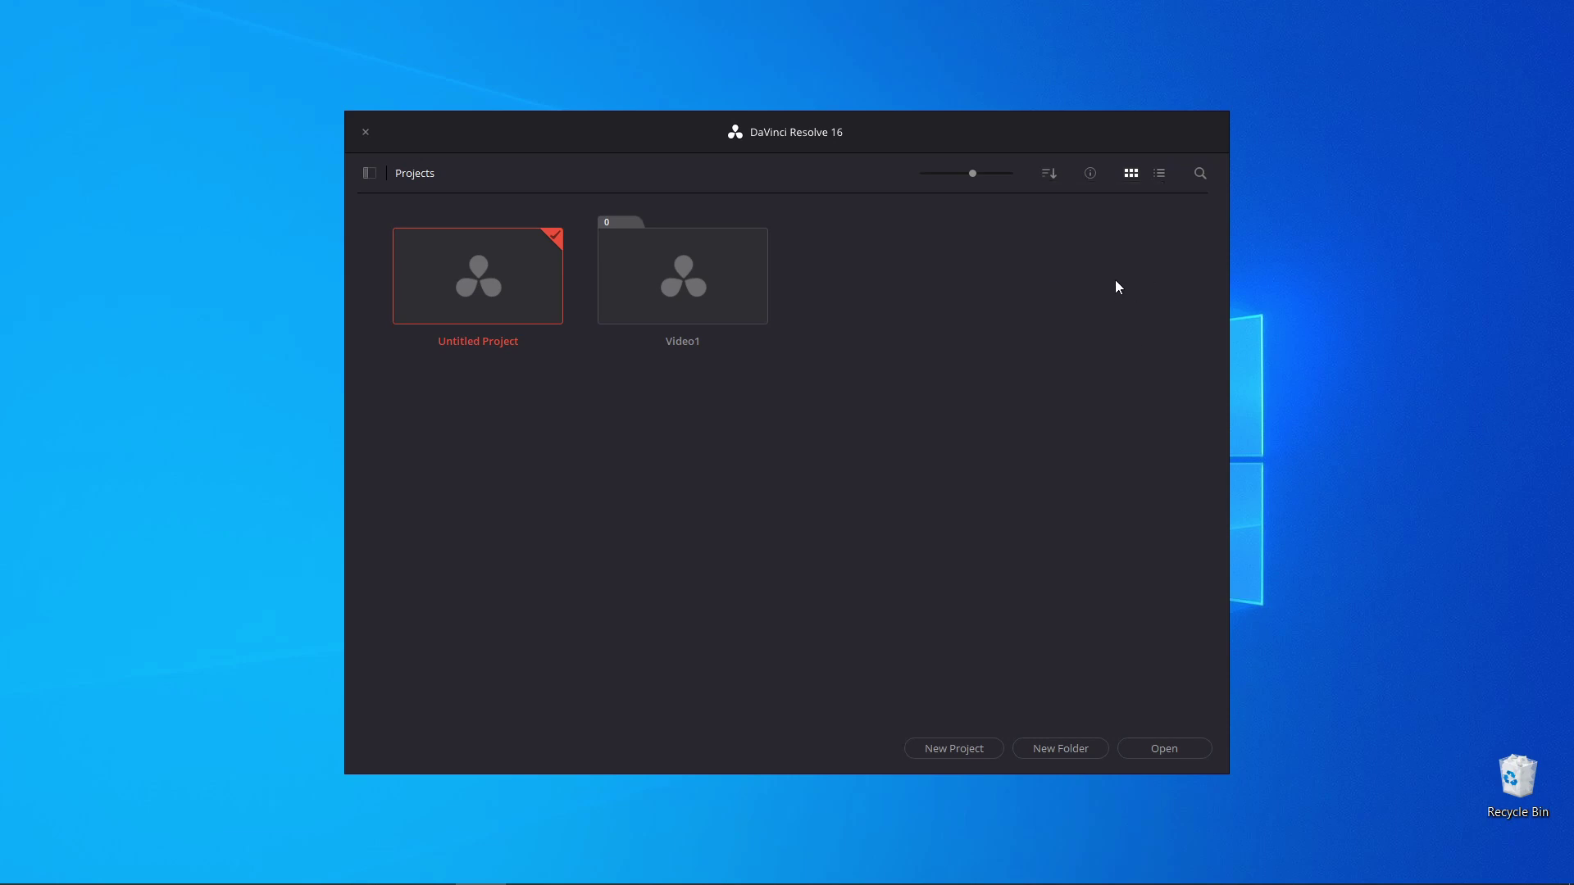
left_click(1087, 179)
left_click(1088, 180)
left_click(1156, 177)
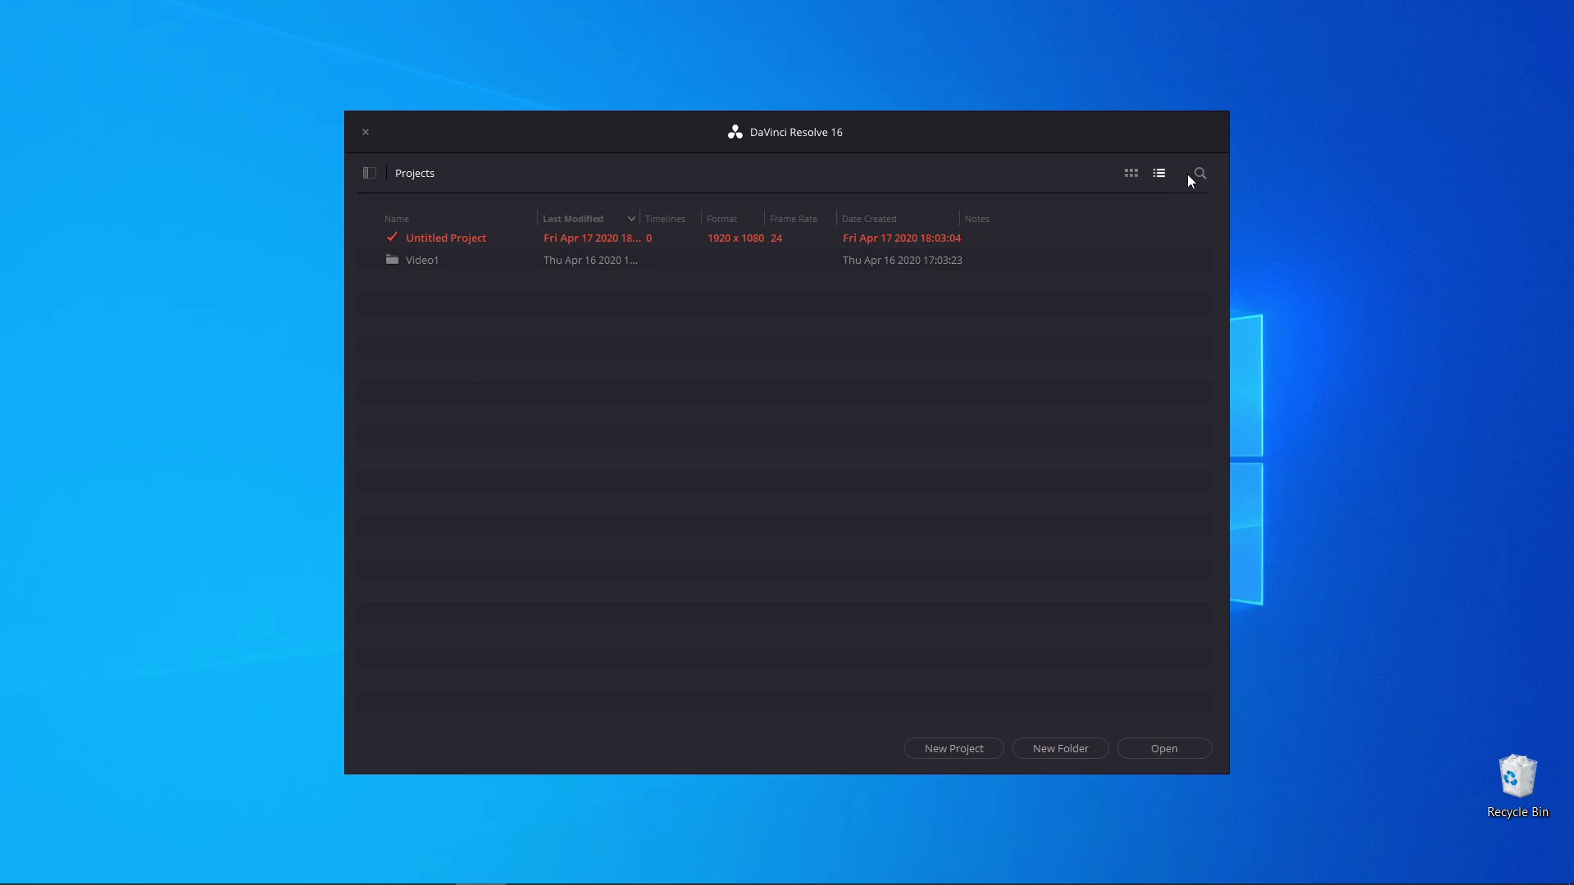
left_click(1135, 177)
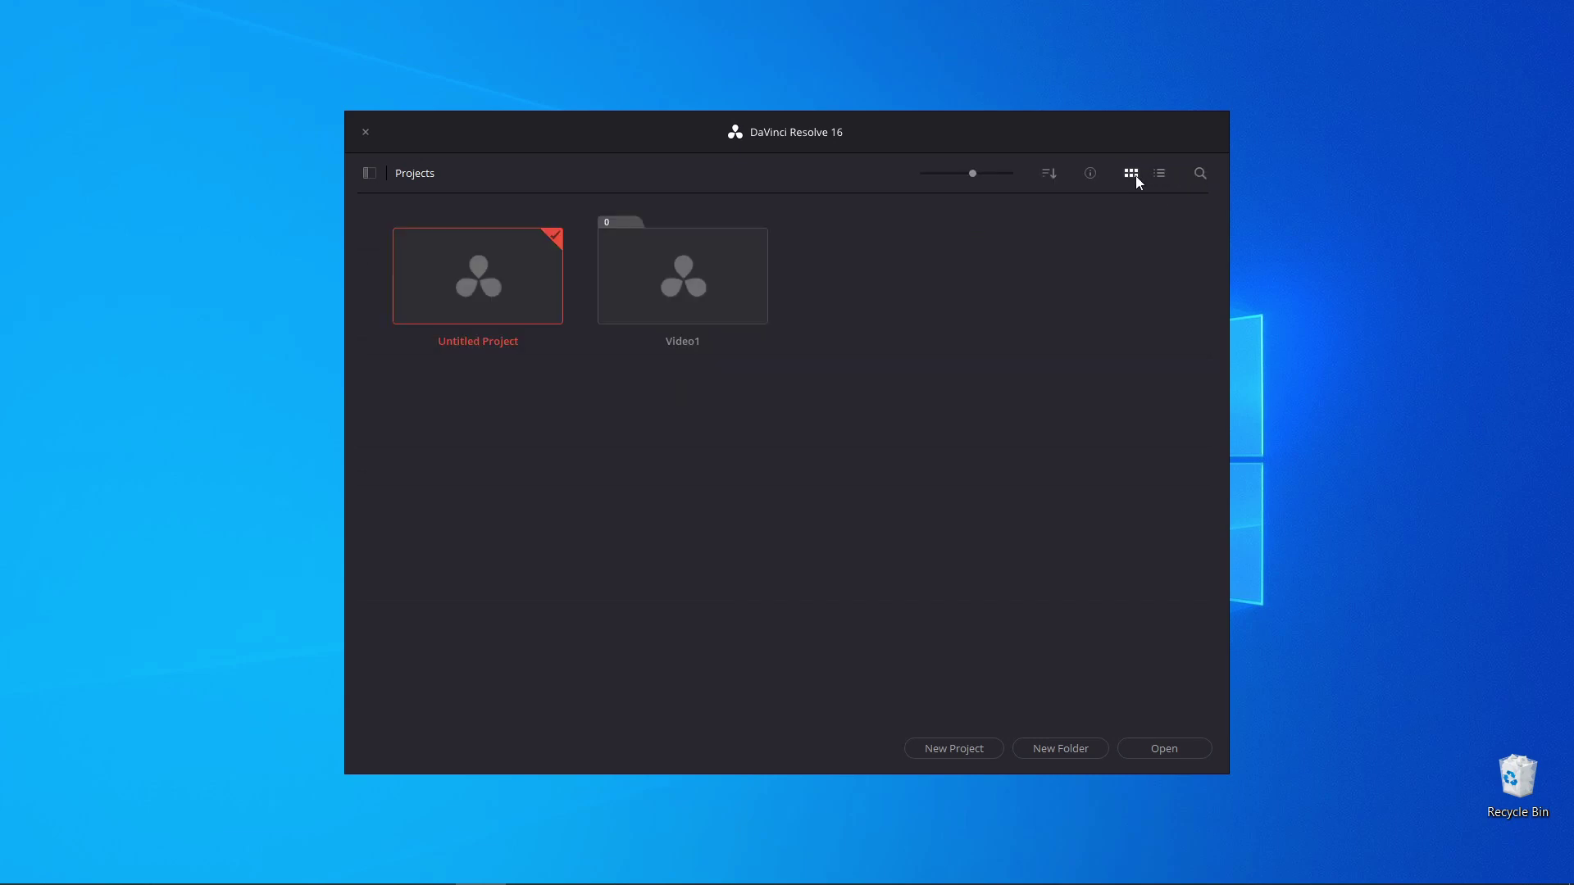
- Open the project search bar with its filter kept on Name
left_click(1200, 176)
left_click(1173, 215)
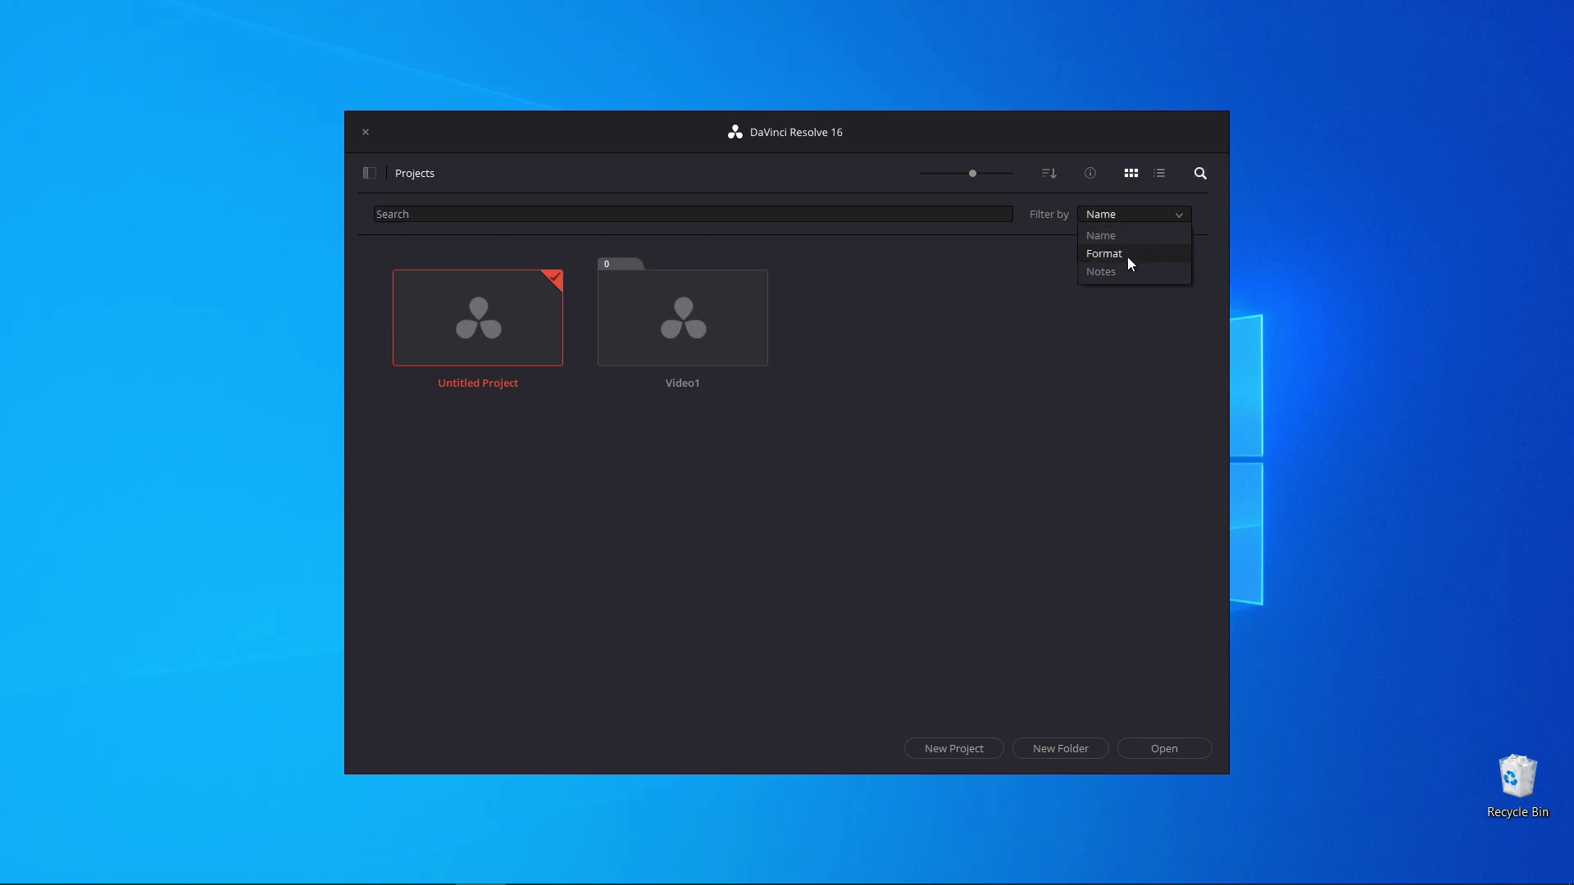
left_click(858, 554)
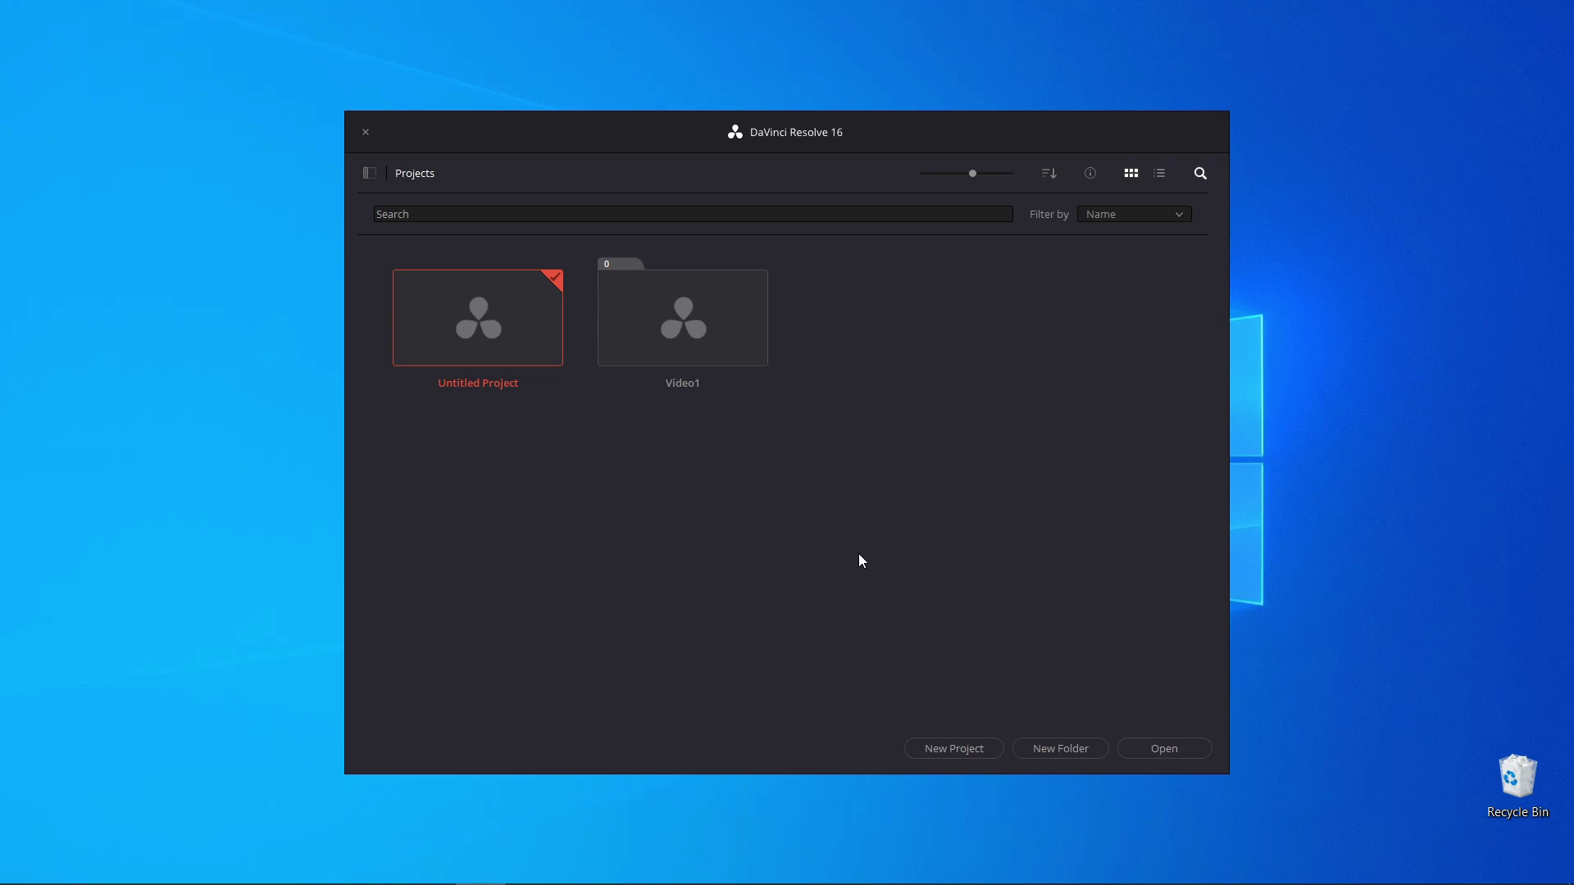
- Open Untitled Project in the Edit page and bring up the File menu
double_click(494, 340)
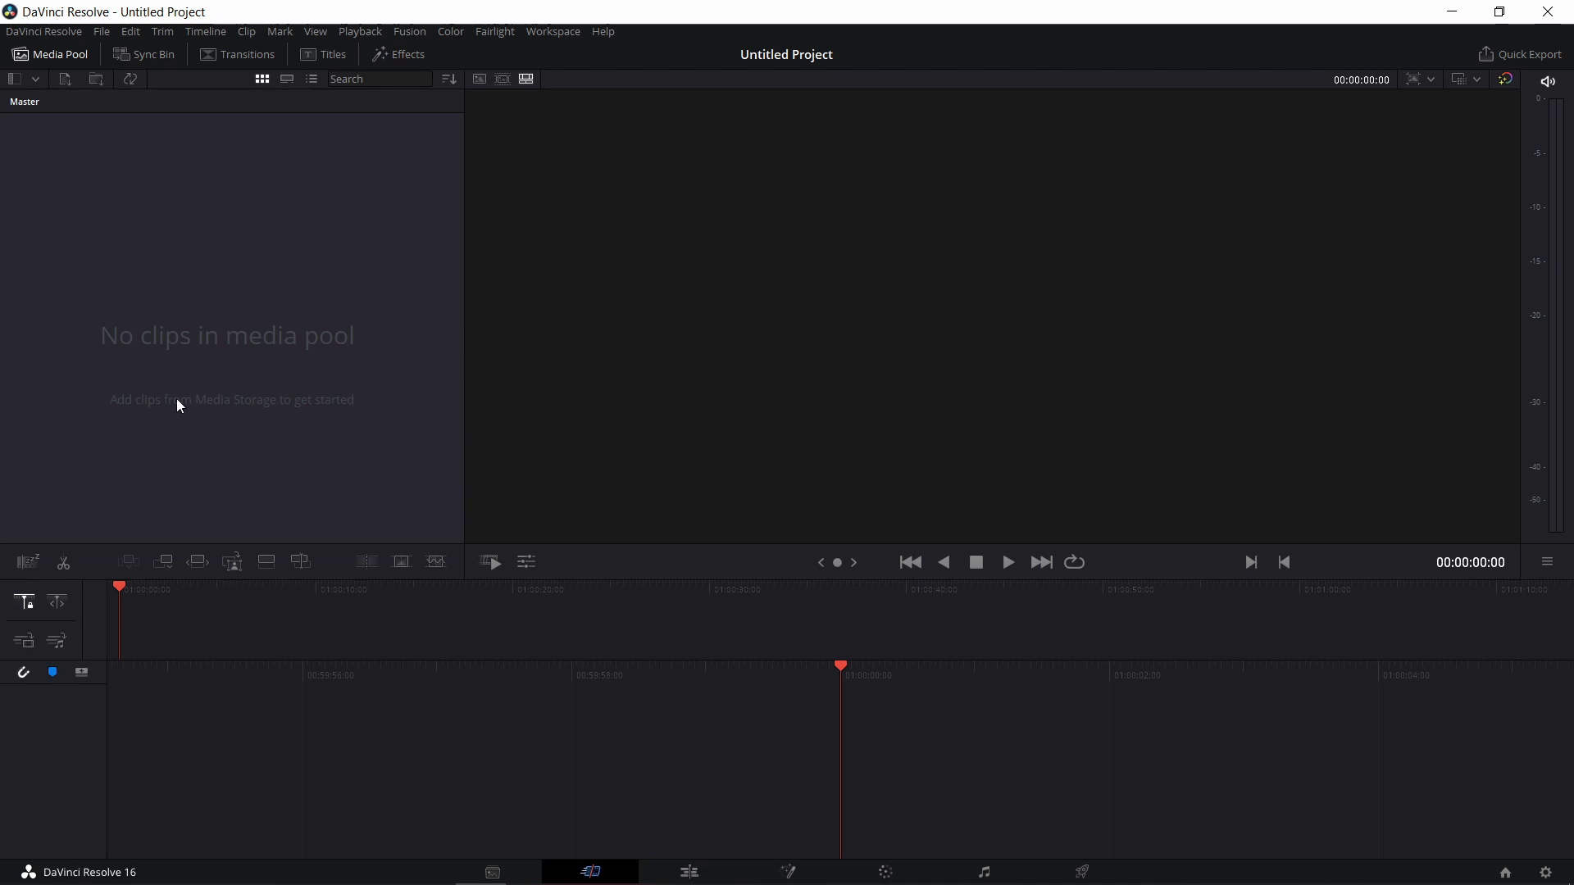
left_click(102, 33)
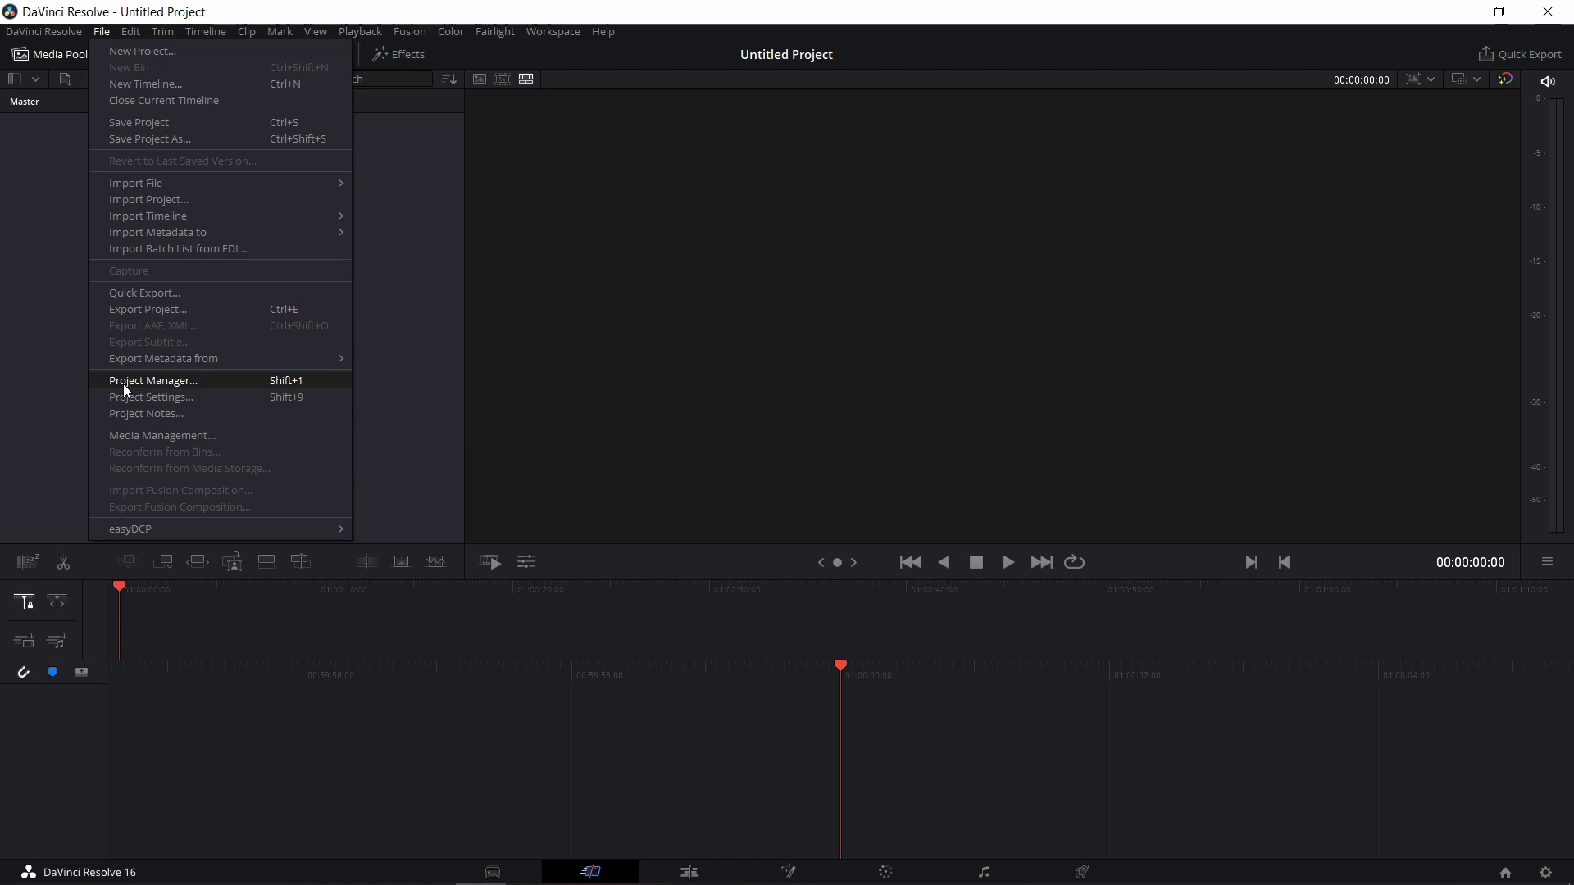
- Choose Project Manager to show the project list over Untitled Project again
left_click(263, 384)
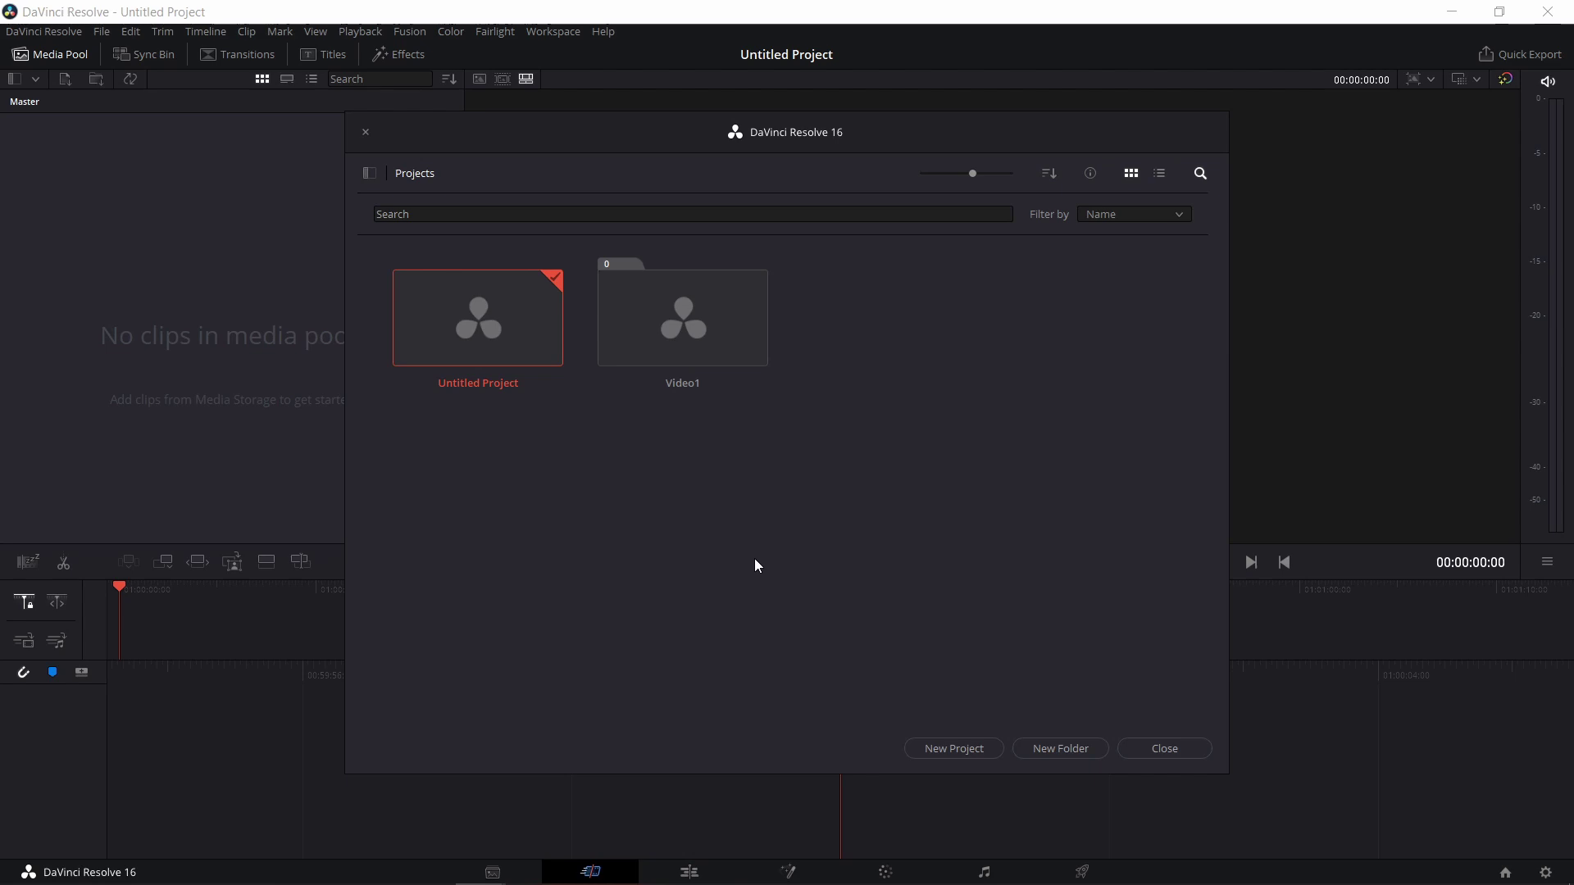
- Create a new project named 'FirstProject'
left_click(961, 750)
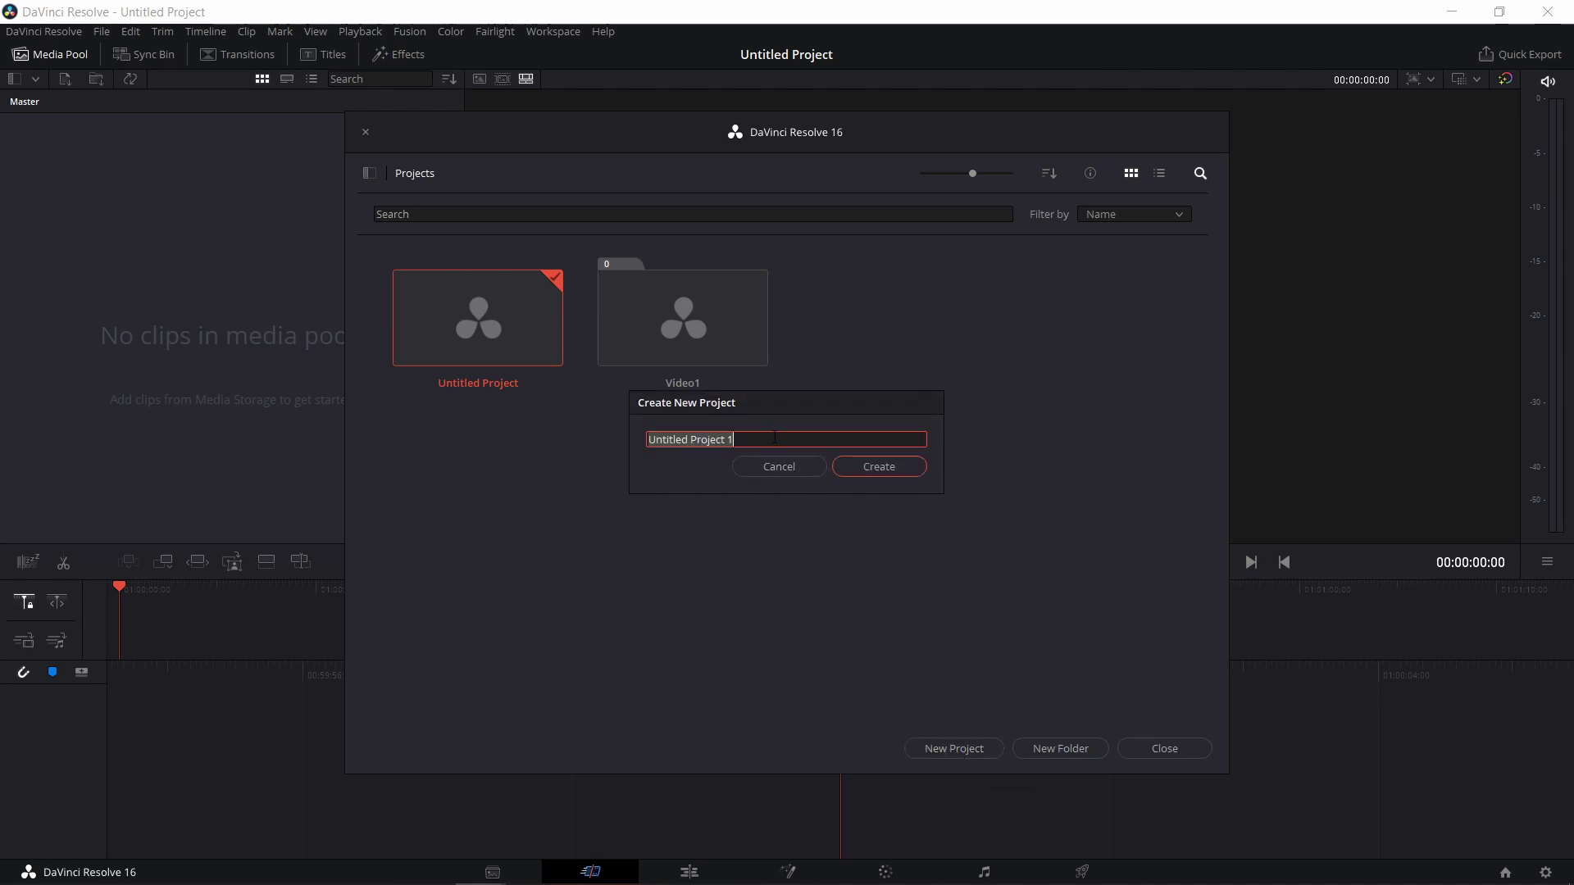
type("First")
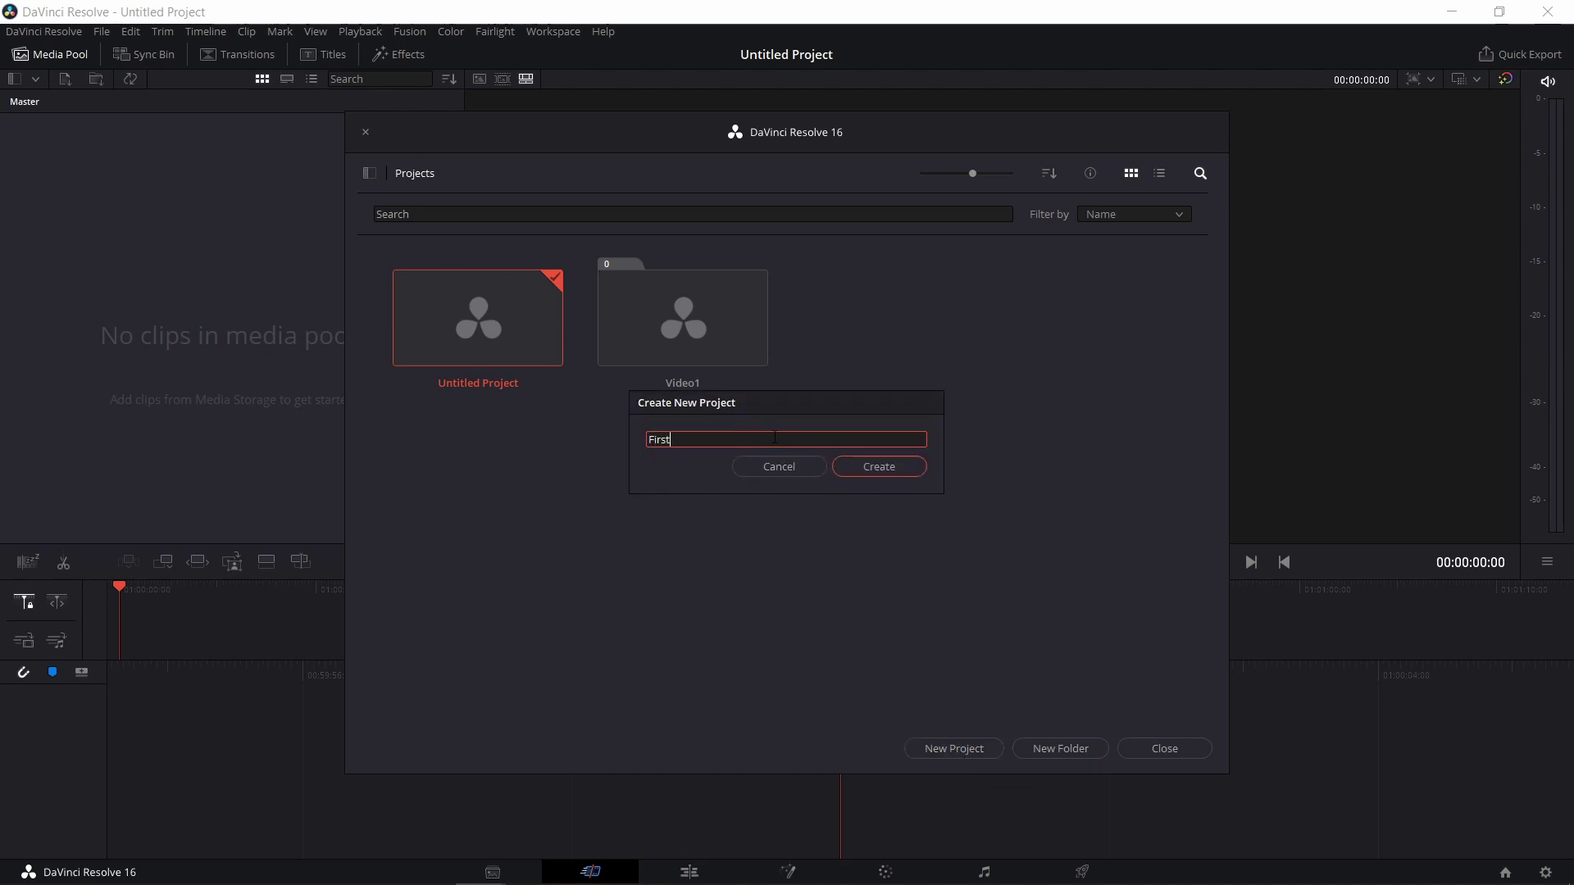
type("Project")
left_click(876, 473)
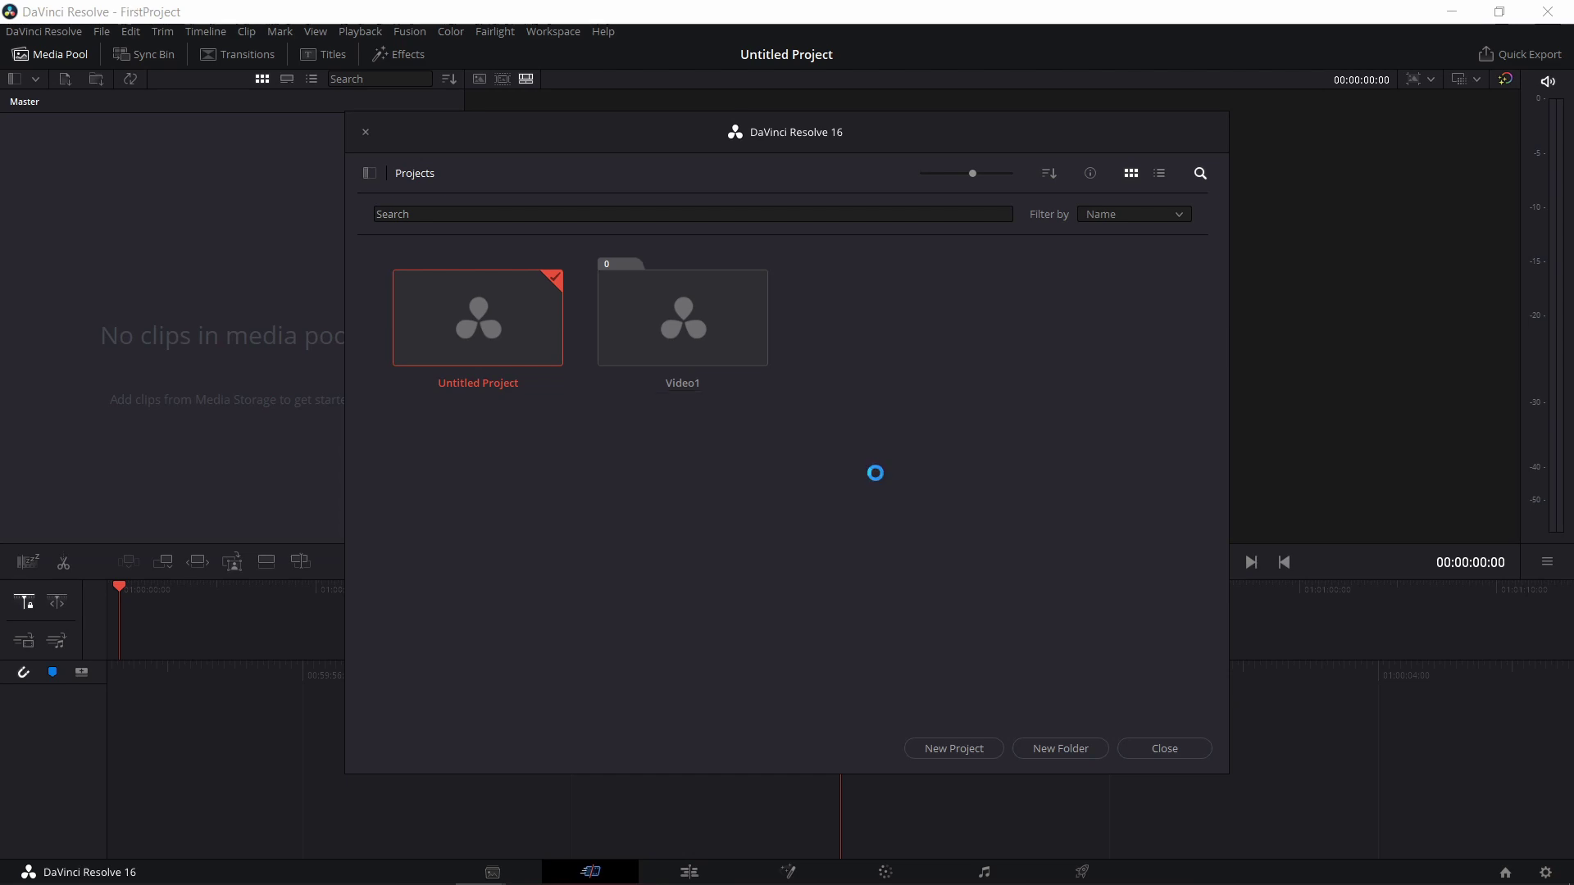